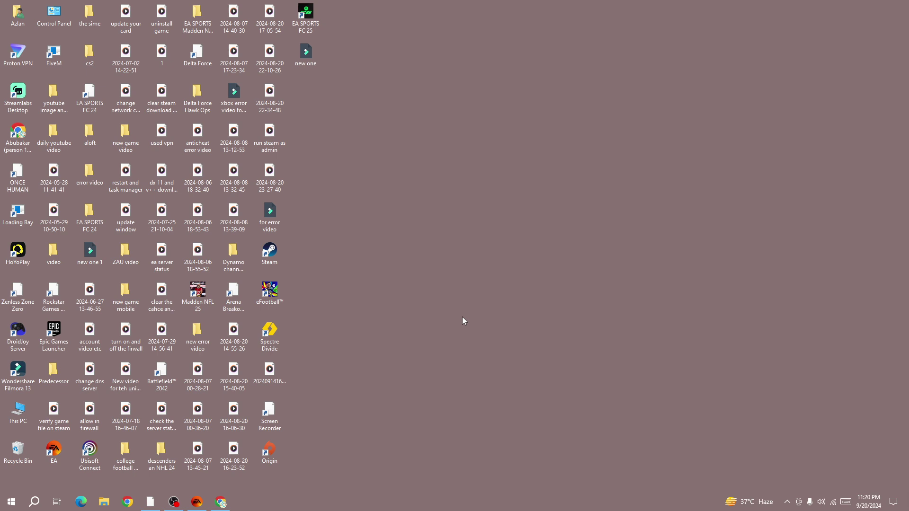
Close the compact Task Manager and reopen it from the Start button's Win+X menu.
key("ctrl+shift+Escape")
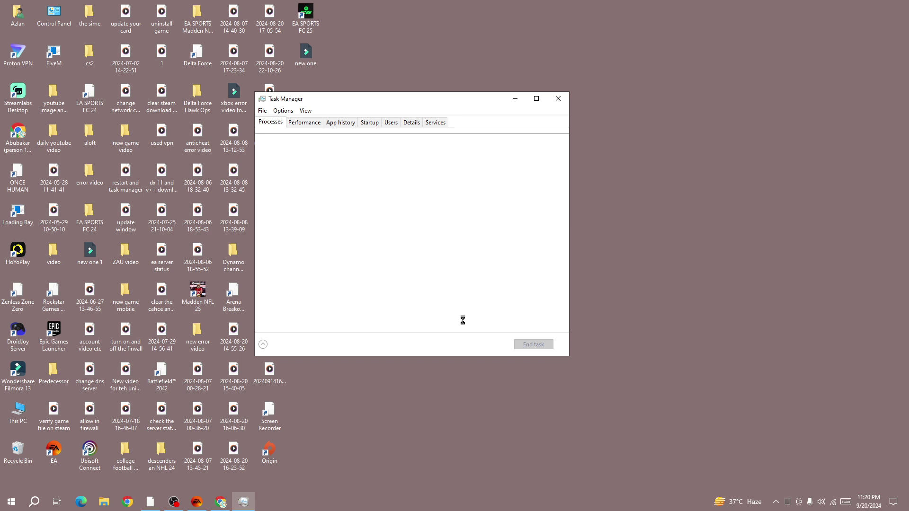
left_click(558, 99)
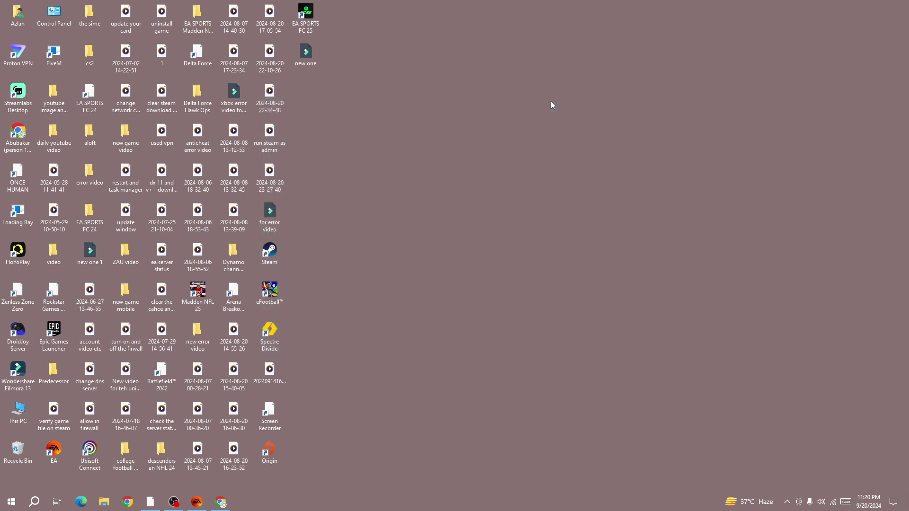
right_click(12, 502)
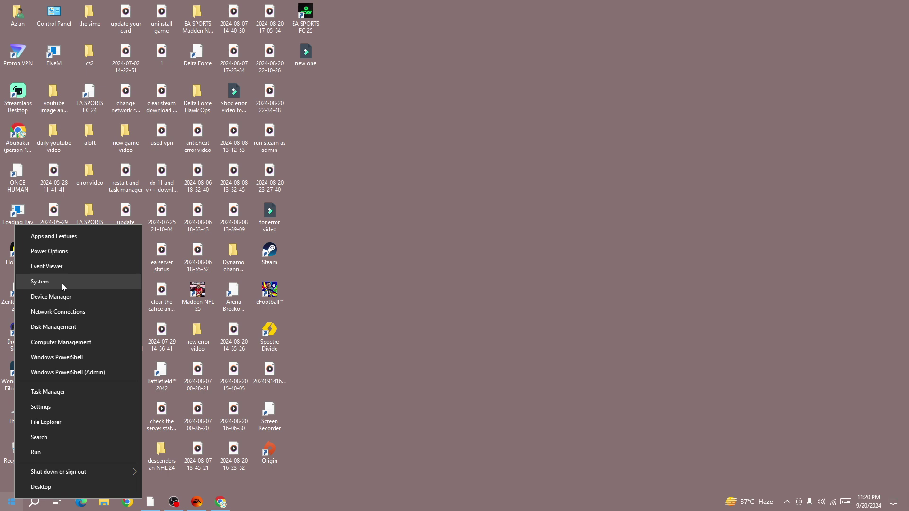
left_click(48, 392)
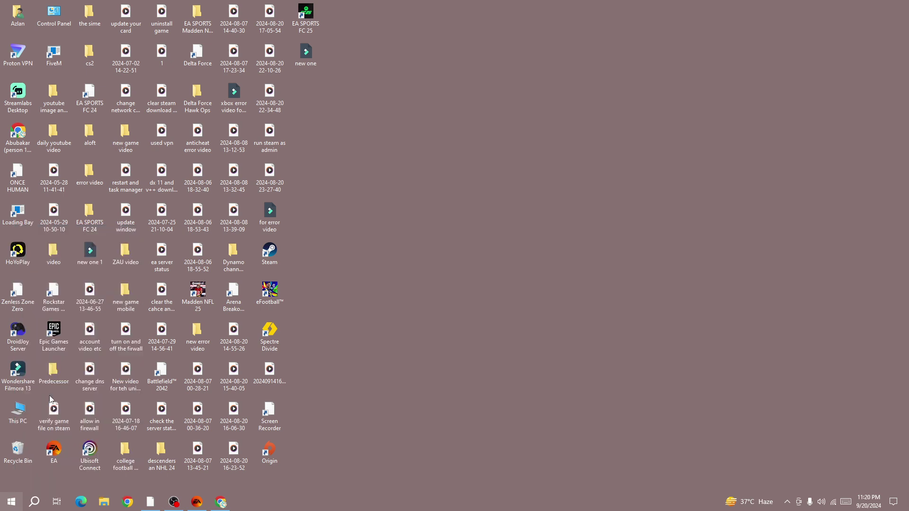
Maximize Task Manager and end the Steam Client WebHelper task.
left_click(536, 99)
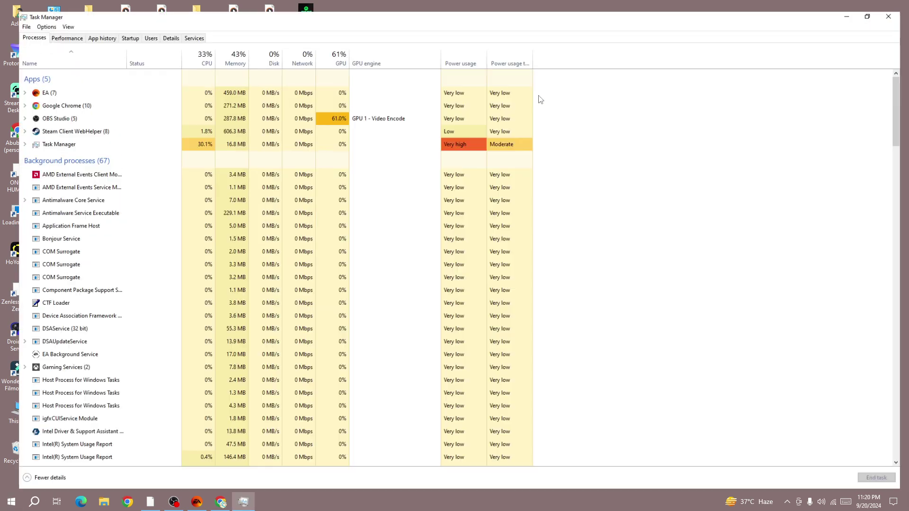
right_click(30, 125)
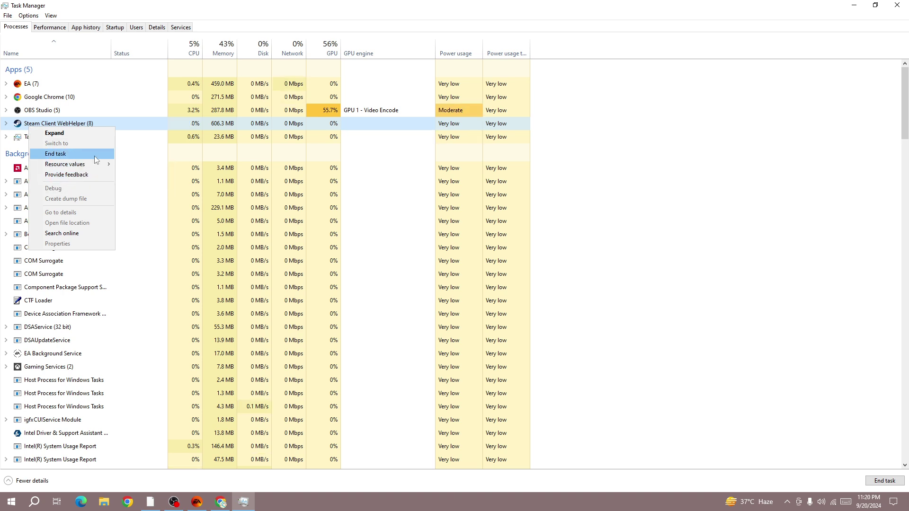
left_click(152, 154)
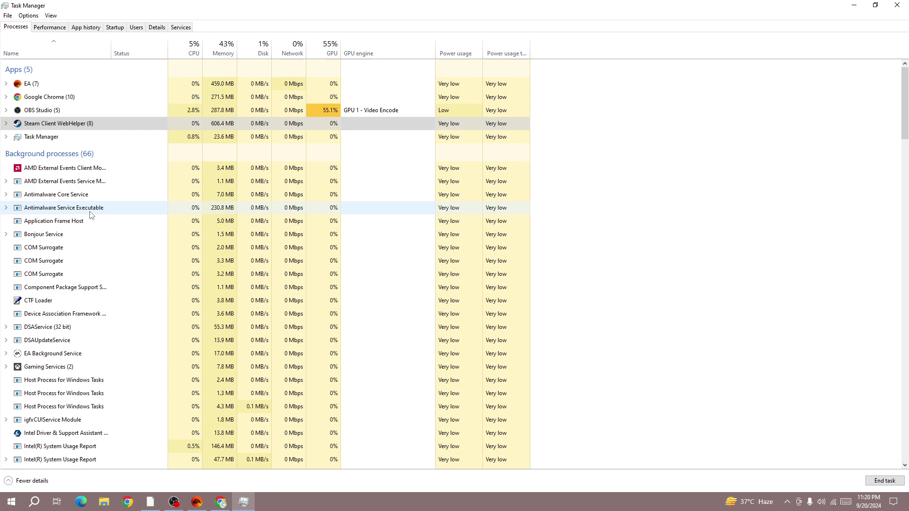
scroll(93, 235, "down", 2)
scroll(93, 245, "down", 3)
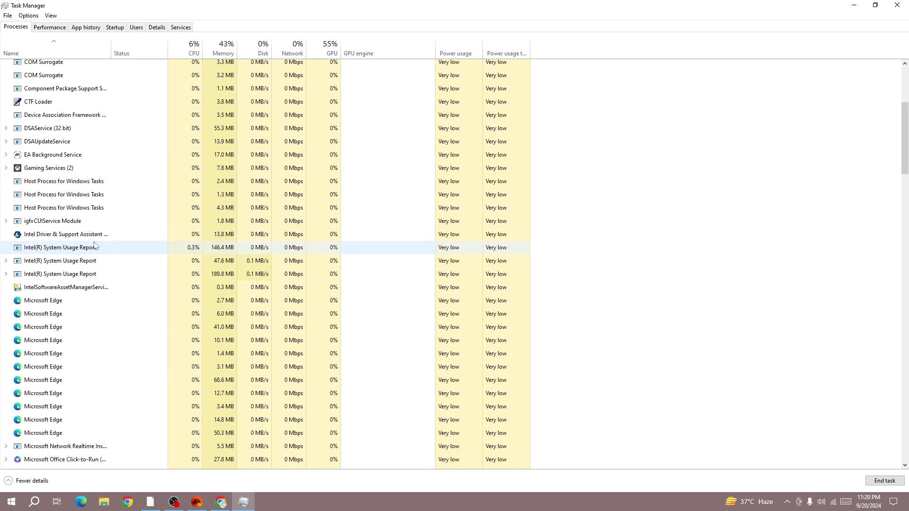
scroll(93, 245, "down", 2)
scroll(95, 244, "down", 2)
scroll(96, 245, "down", 1)
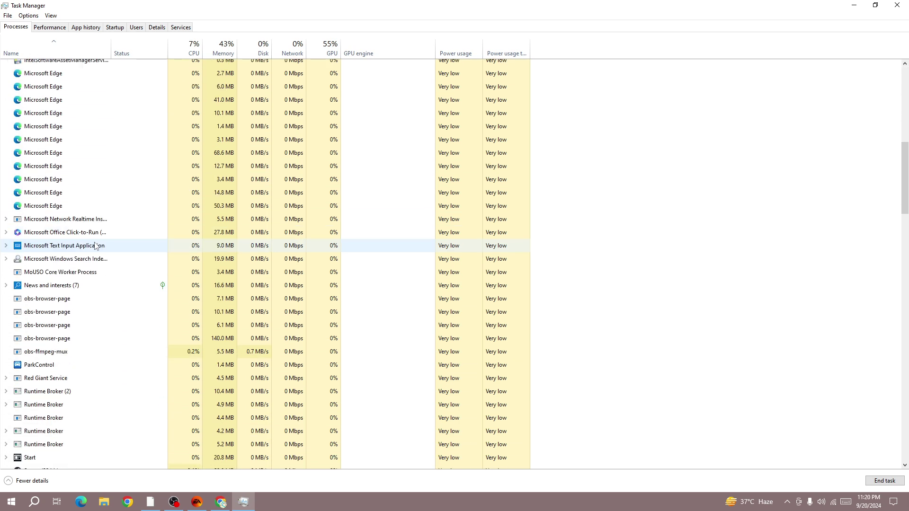
scroll(95, 245, "down", 1)
scroll(95, 245, "down", 2)
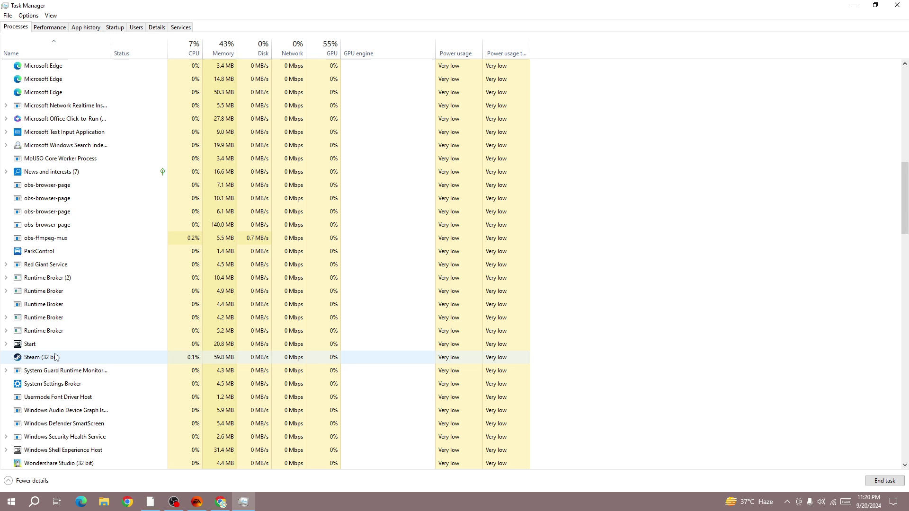
scroll(67, 319, "up", 5)
scroll(68, 317, "up", 3)
scroll(68, 317, "up", 5)
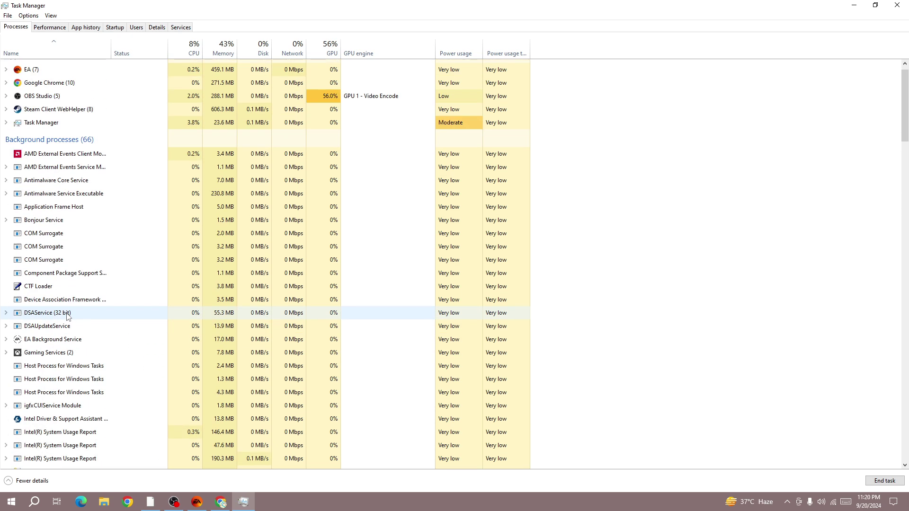
scroll(67, 317, "up", 1)
Close Task Manager and launch Steam from its desktop shortcut as administrator.
left_click(895, 7)
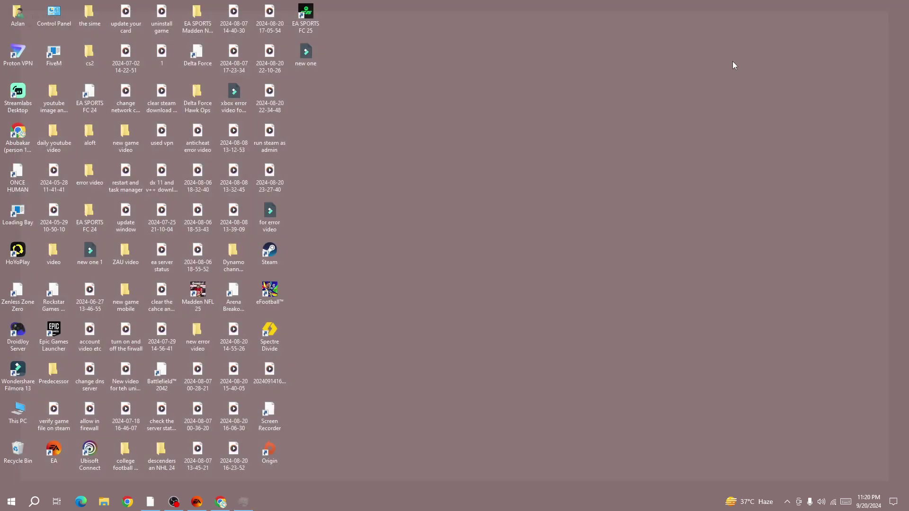
right_click(271, 254)
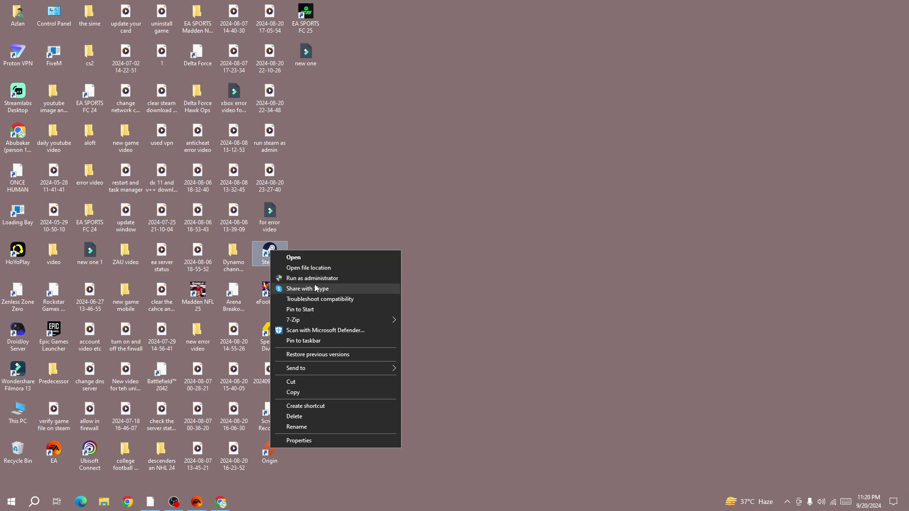
left_click(295, 279)
left_click(151, 503)
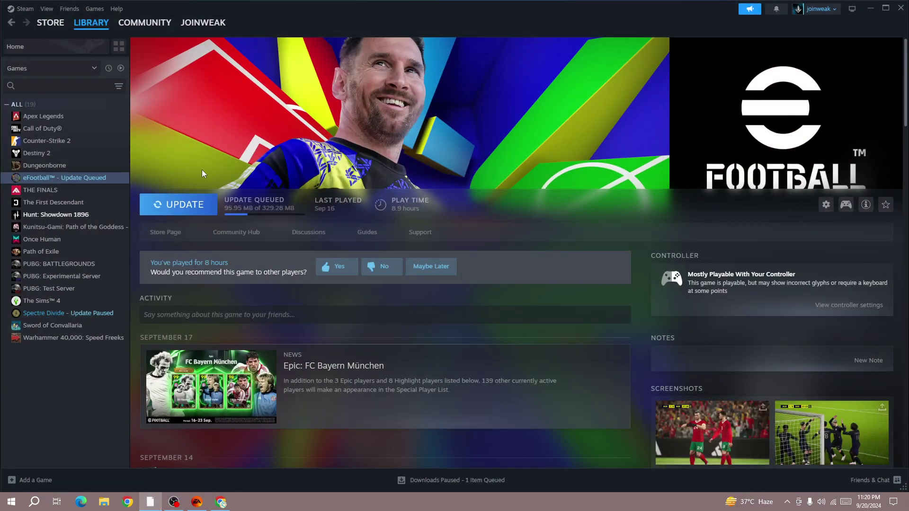
mouse_move(91, 22)
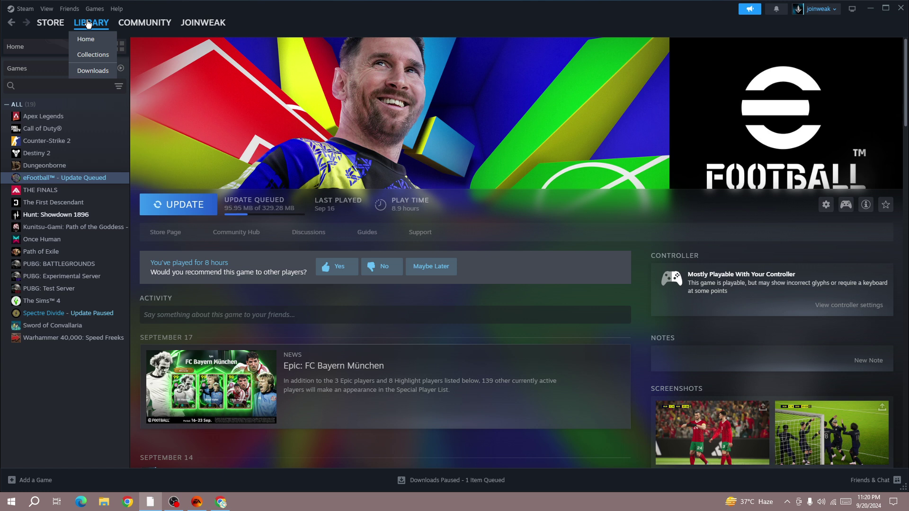
left_click(86, 55)
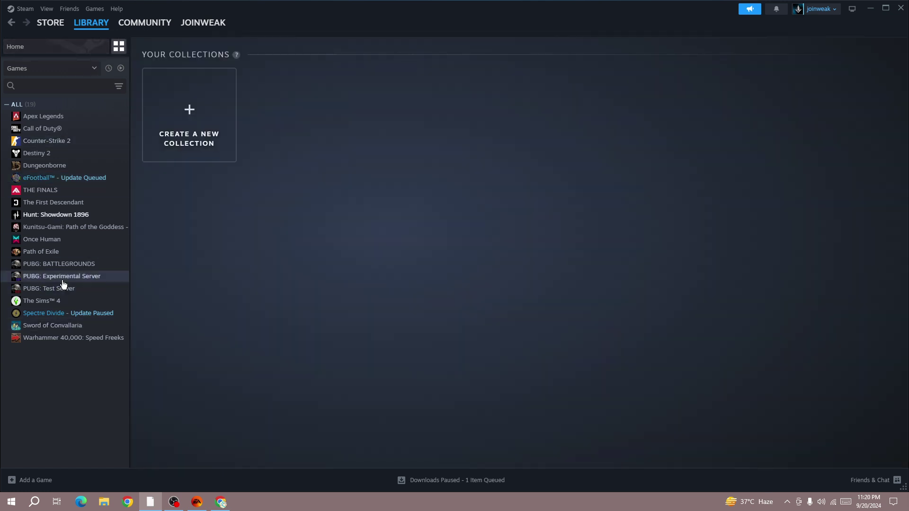
left_click(53, 180)
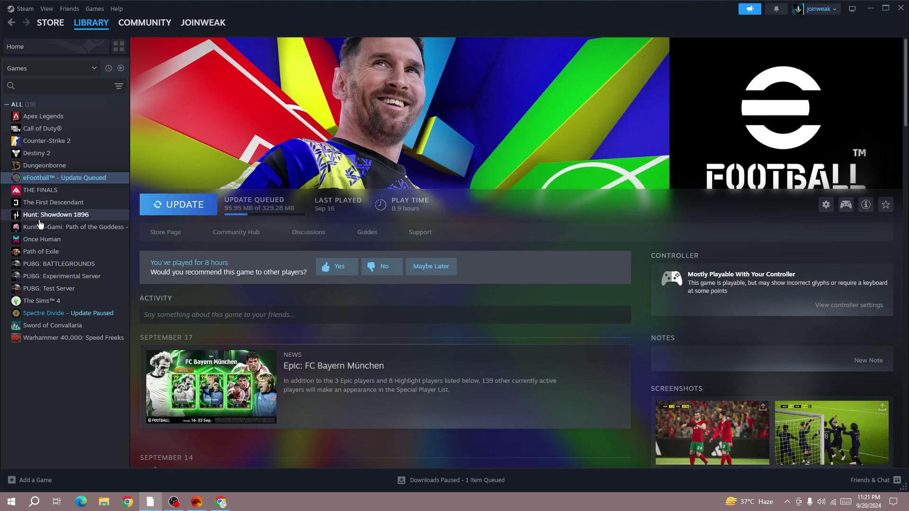
right_click(36, 184)
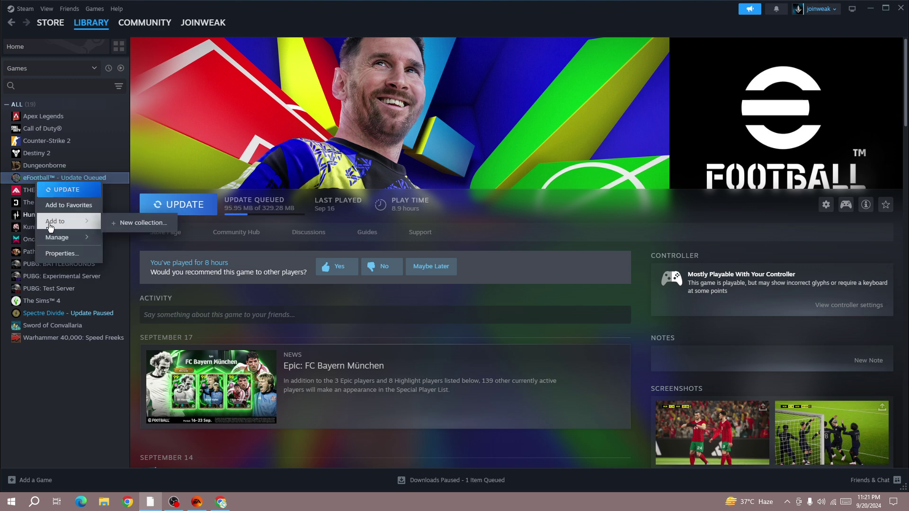
left_click(61, 253)
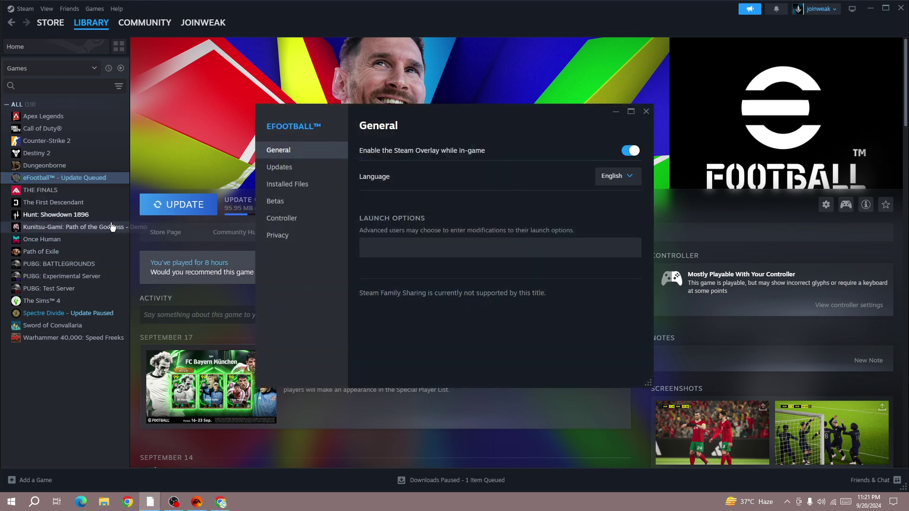
left_click(288, 184)
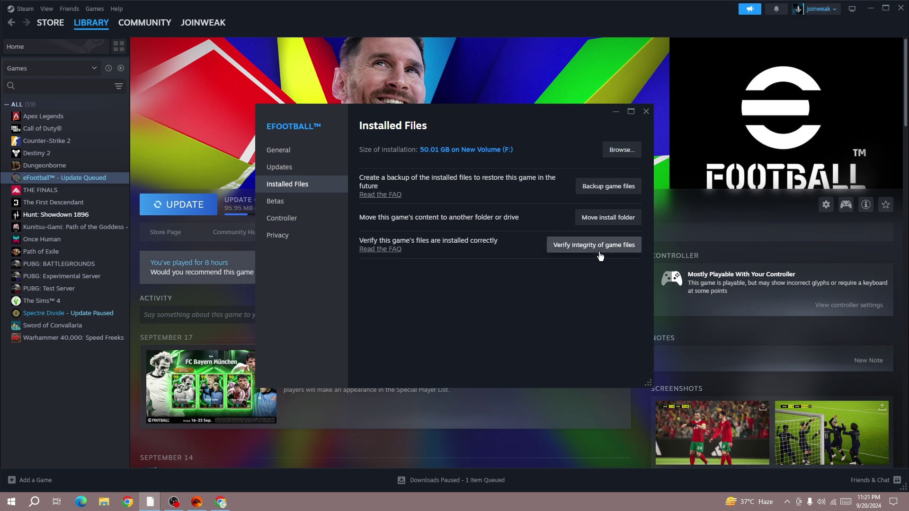
left_click(646, 112)
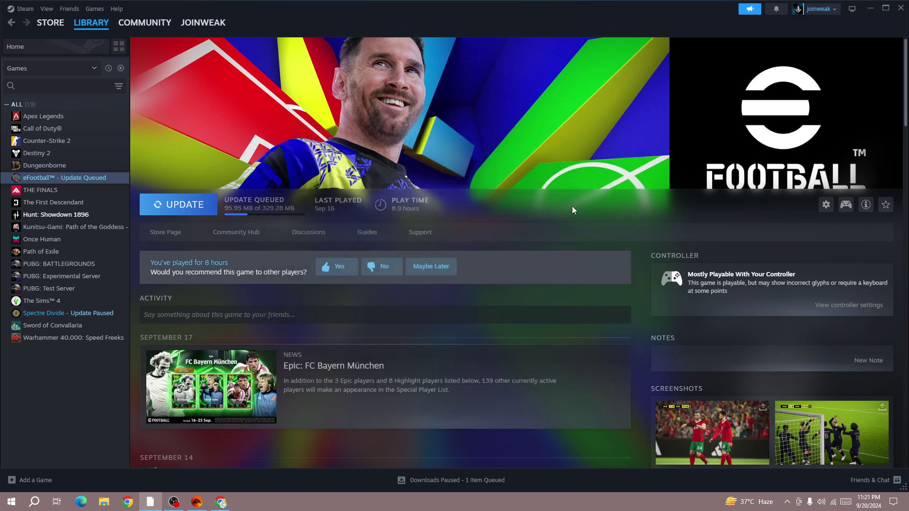